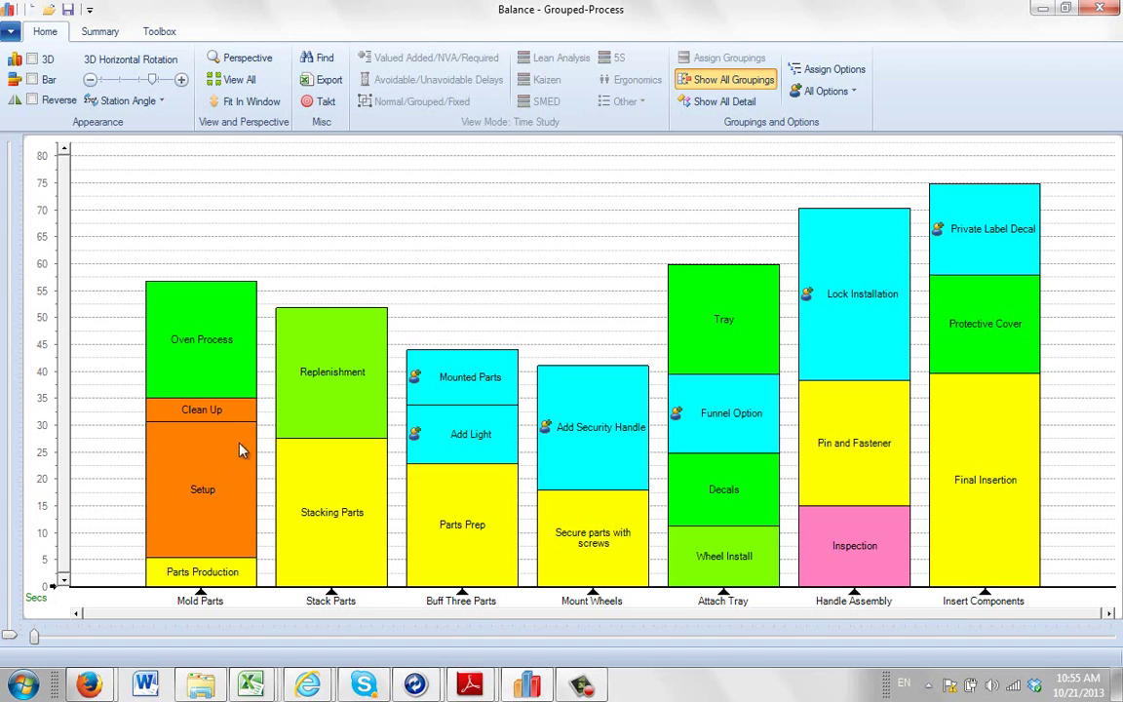
Expand and regroup the balance chart, then generate the Mold Parts Current Excel Version package.
click(725, 101)
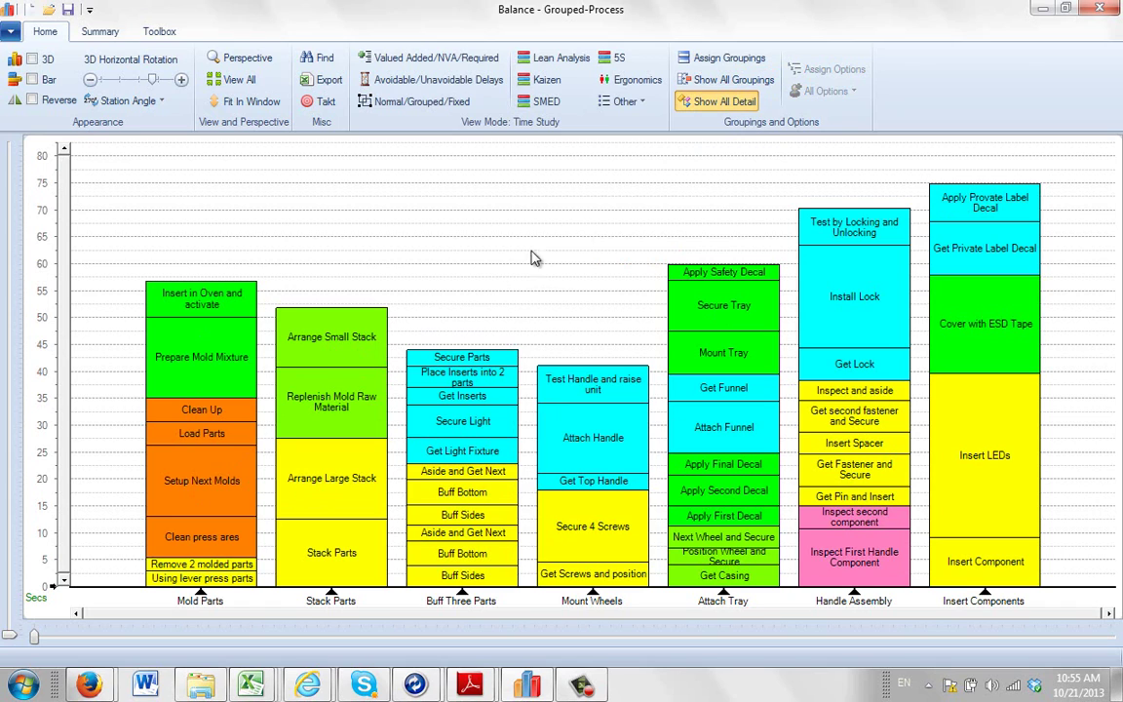
click(733, 80)
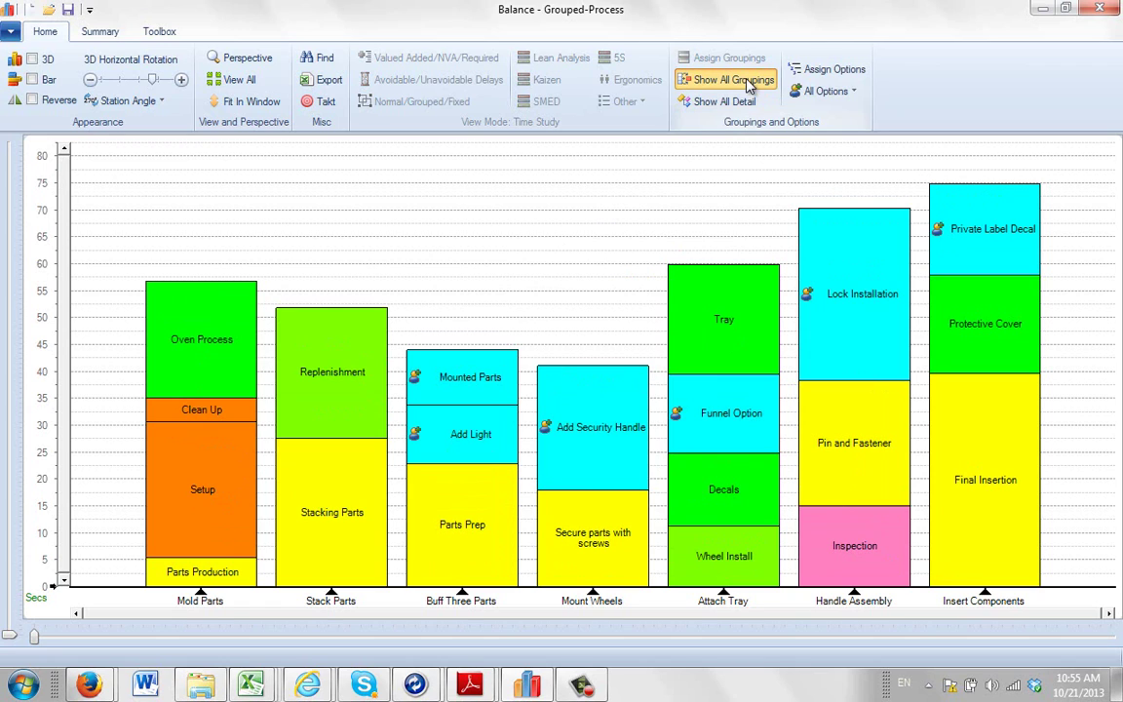
right_click(206, 600)
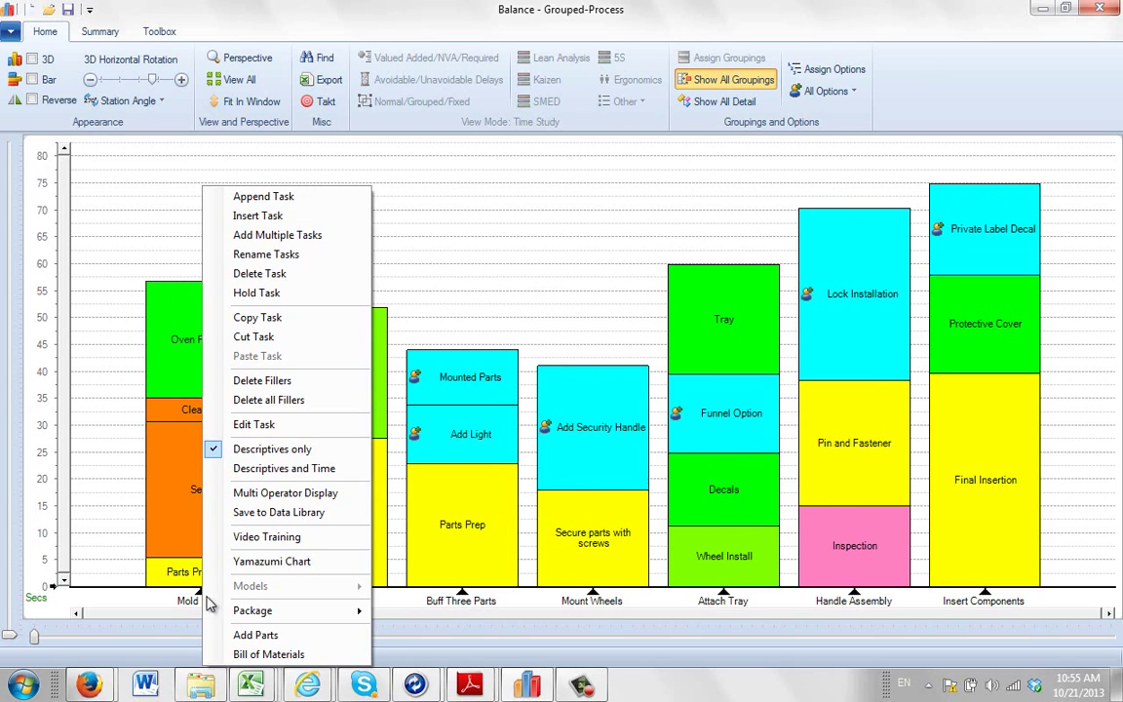
mouse_move(314, 611)
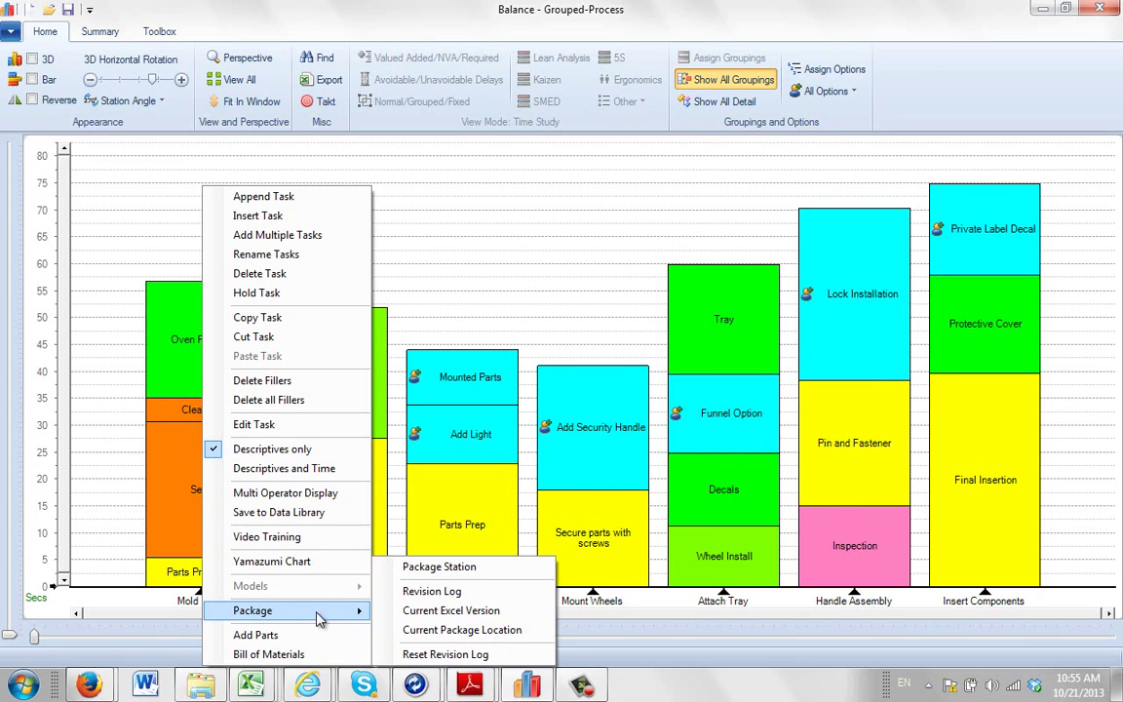
click(474, 614)
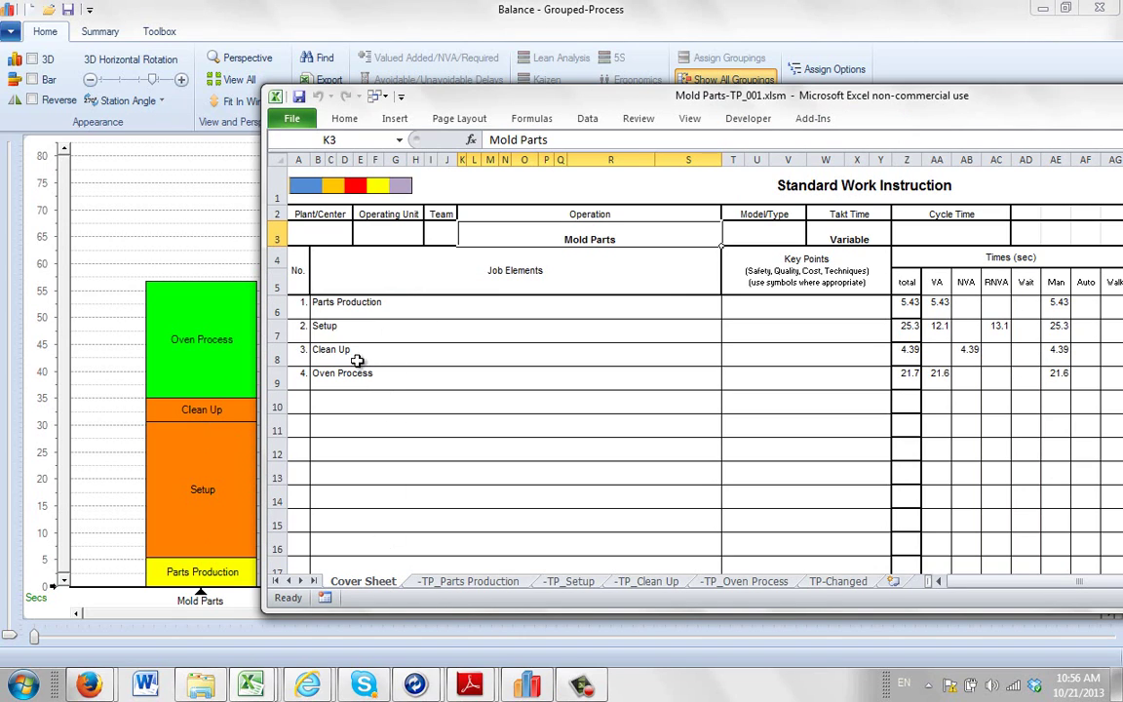
Step through the Parts Production, Setup, Clean Up and Oven Process sheets, then the cover sheet.
click(452, 583)
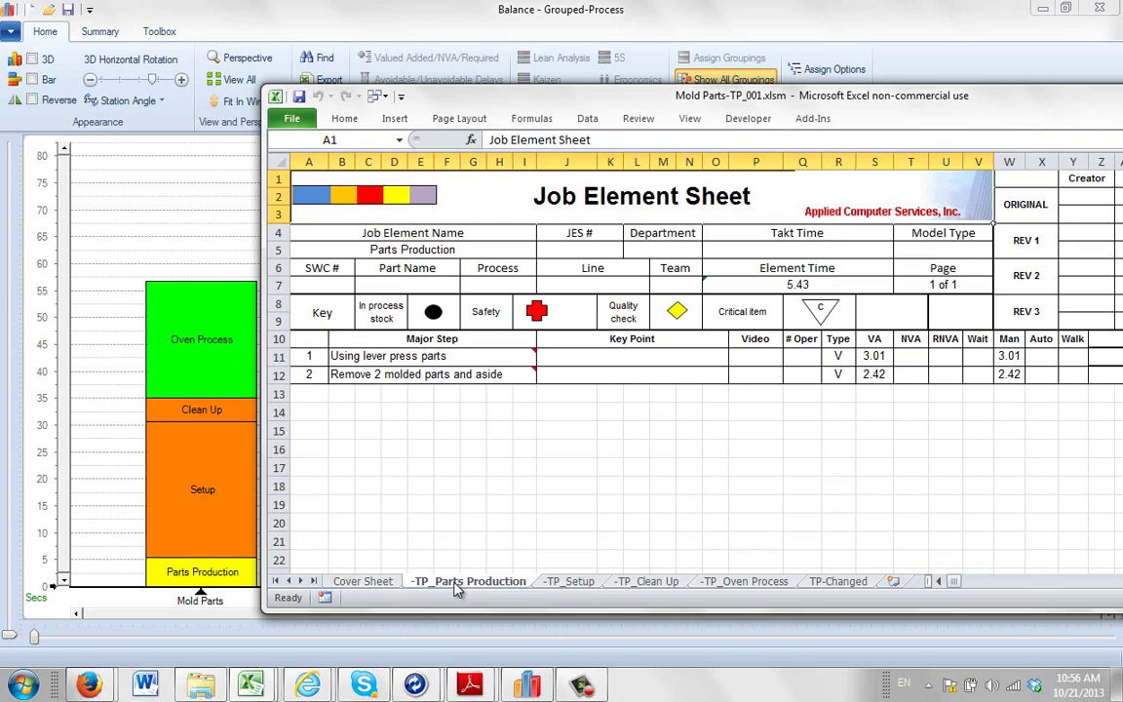
click(571, 583)
click(646, 582)
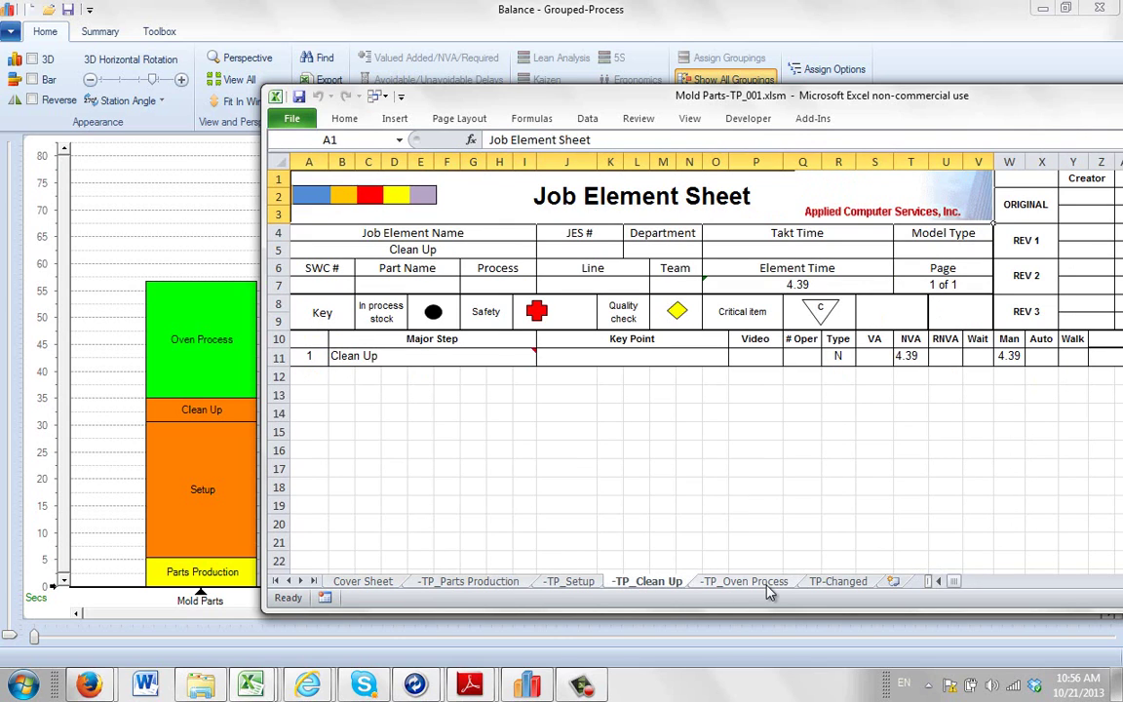
click(766, 583)
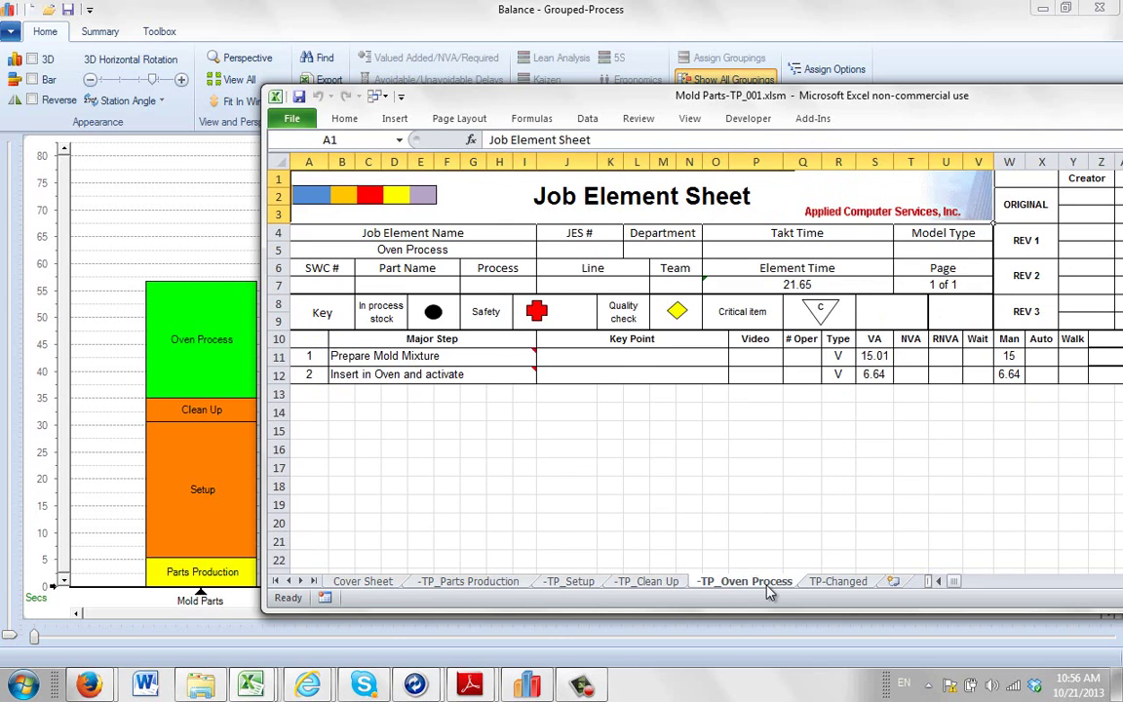
click(363, 582)
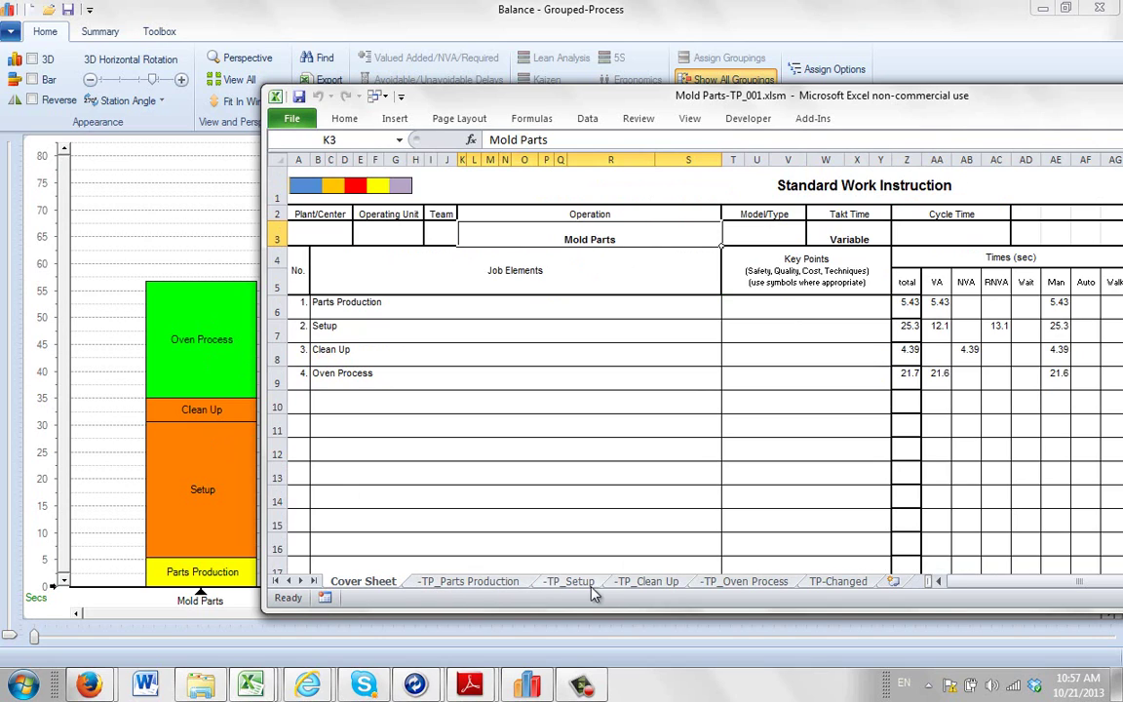
Browse the four job element sheets again, finishing on Parts Production.
click(512, 584)
click(573, 585)
click(647, 584)
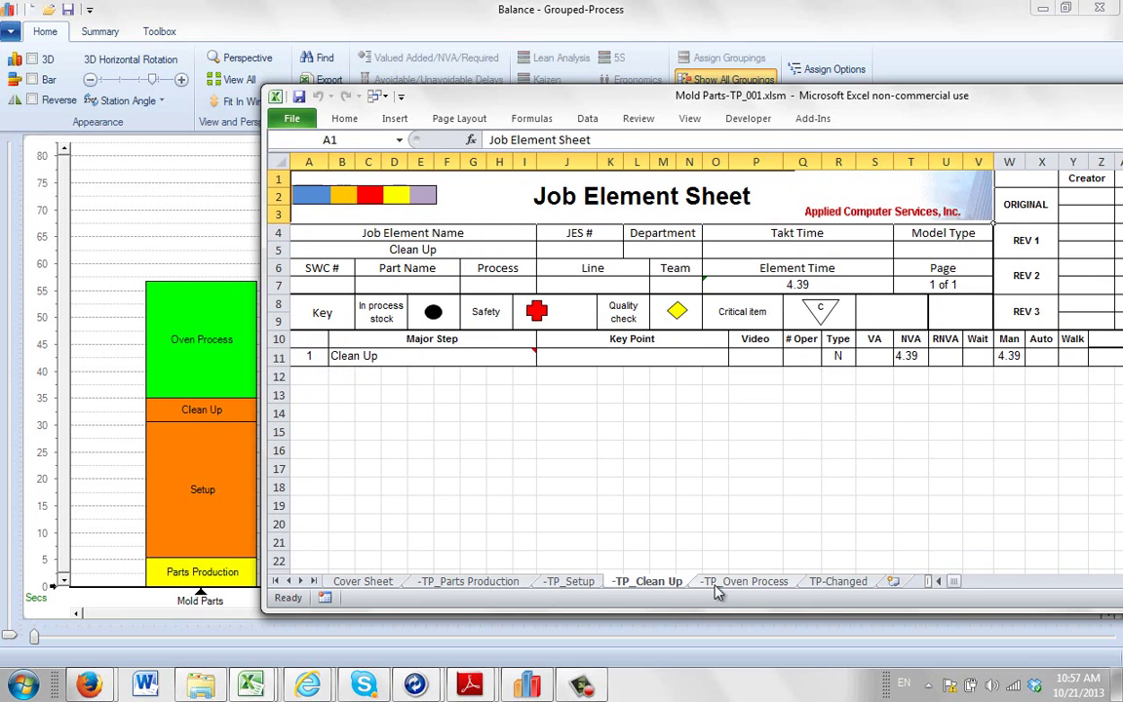
click(738, 585)
click(493, 584)
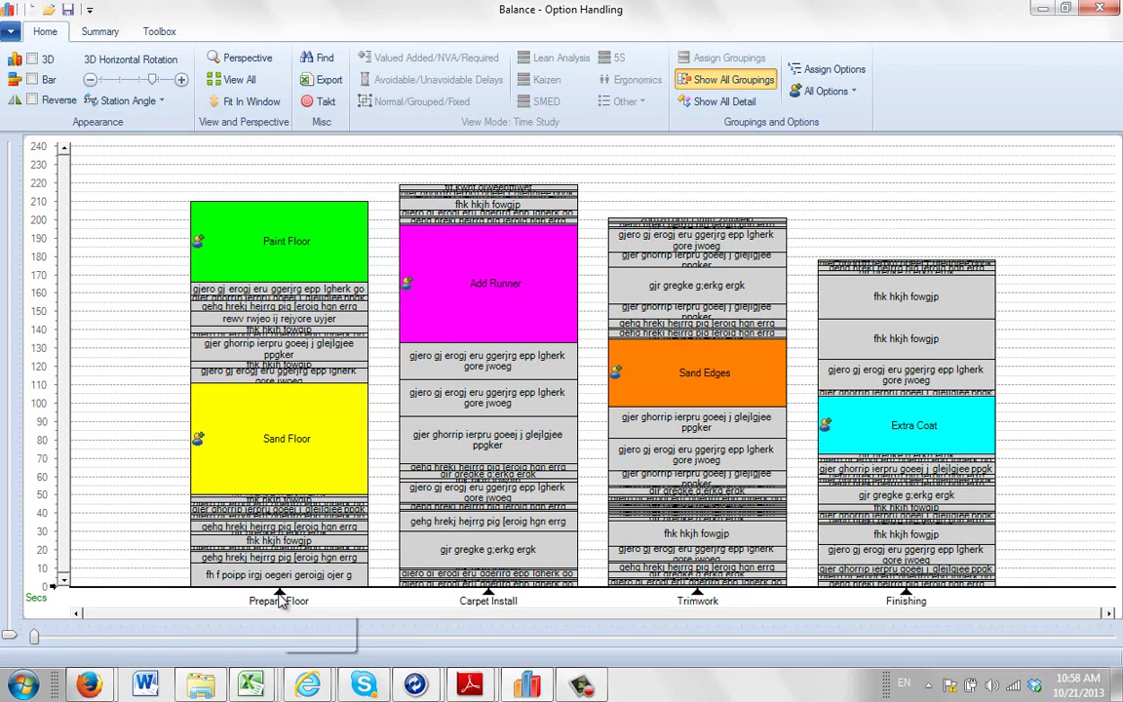
Generate the Current Excel Version package for the Prepare Floor station.
right_click(281, 595)
mouse_move(316, 610)
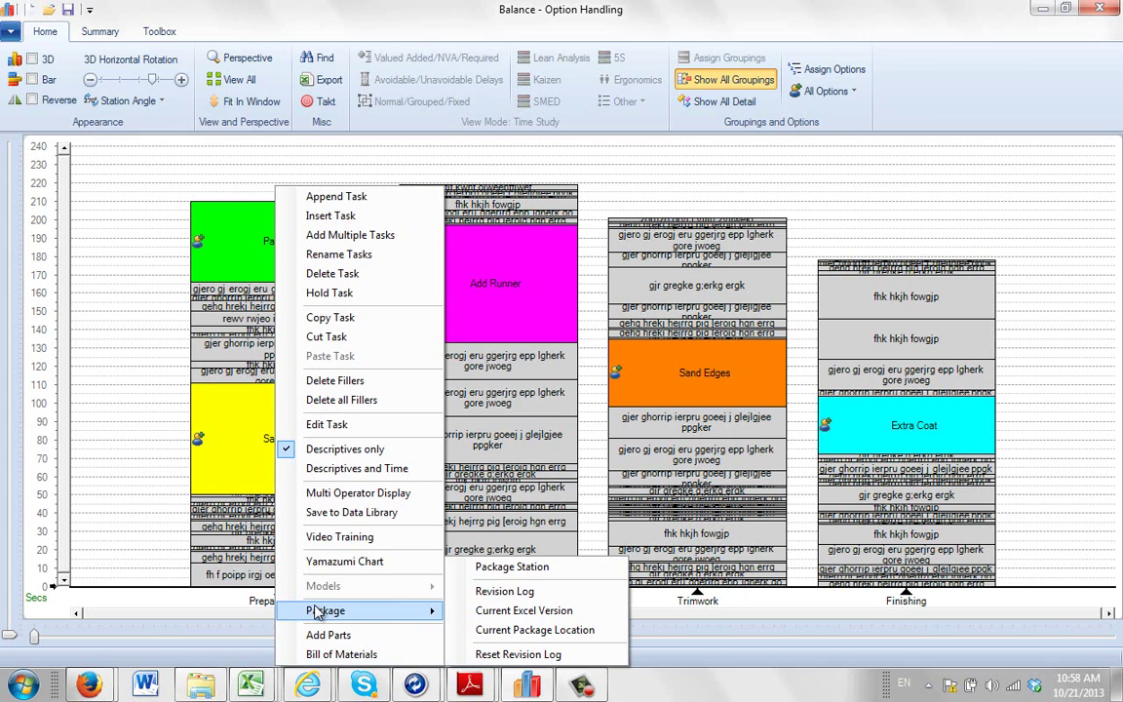
click(574, 609)
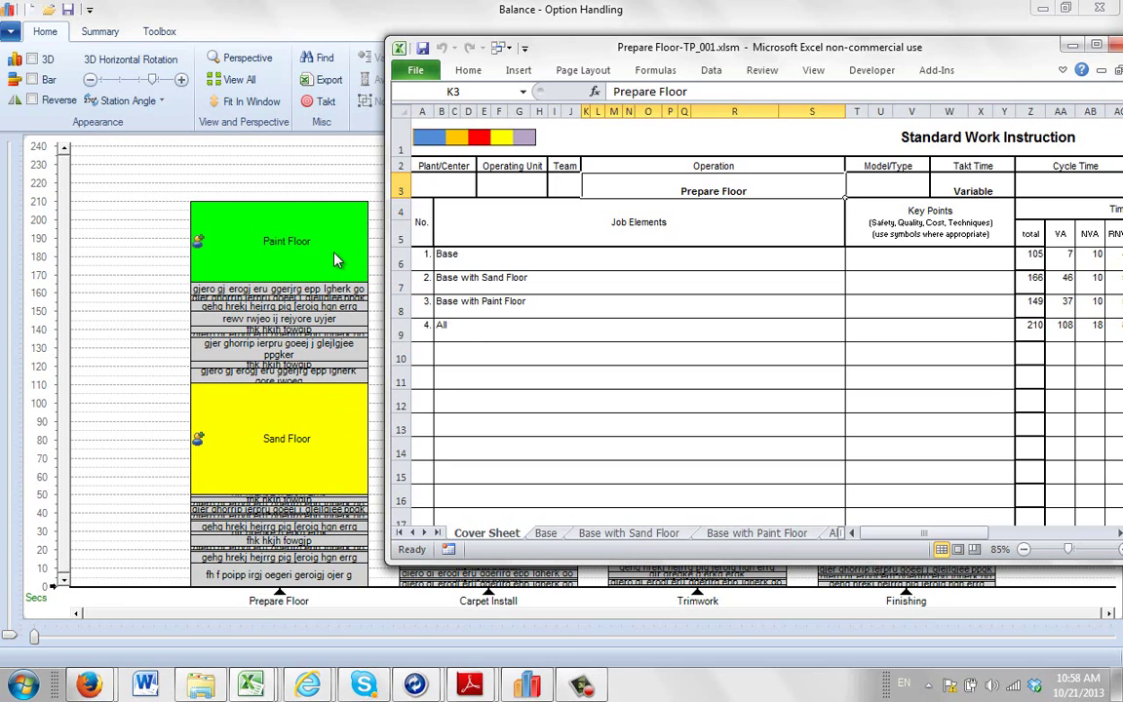
Browse the Base, Sand Floor and Paint Floor sheets, settle on All (210), and nudge the window.
click(545, 534)
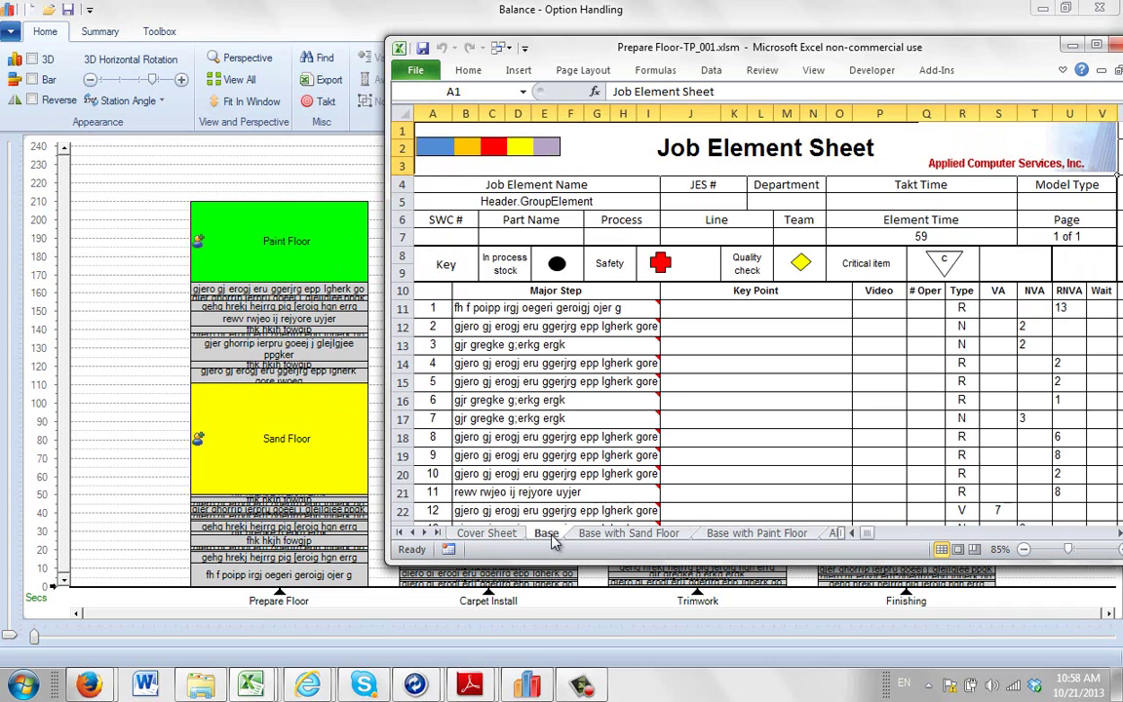
click(635, 534)
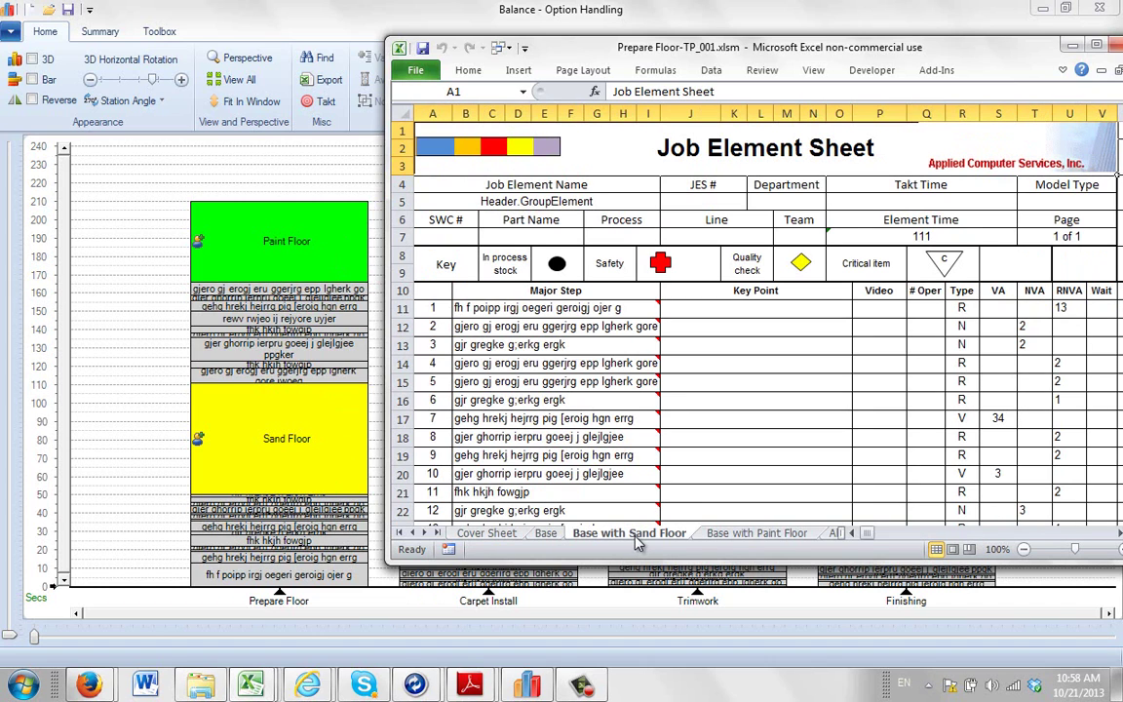
click(722, 539)
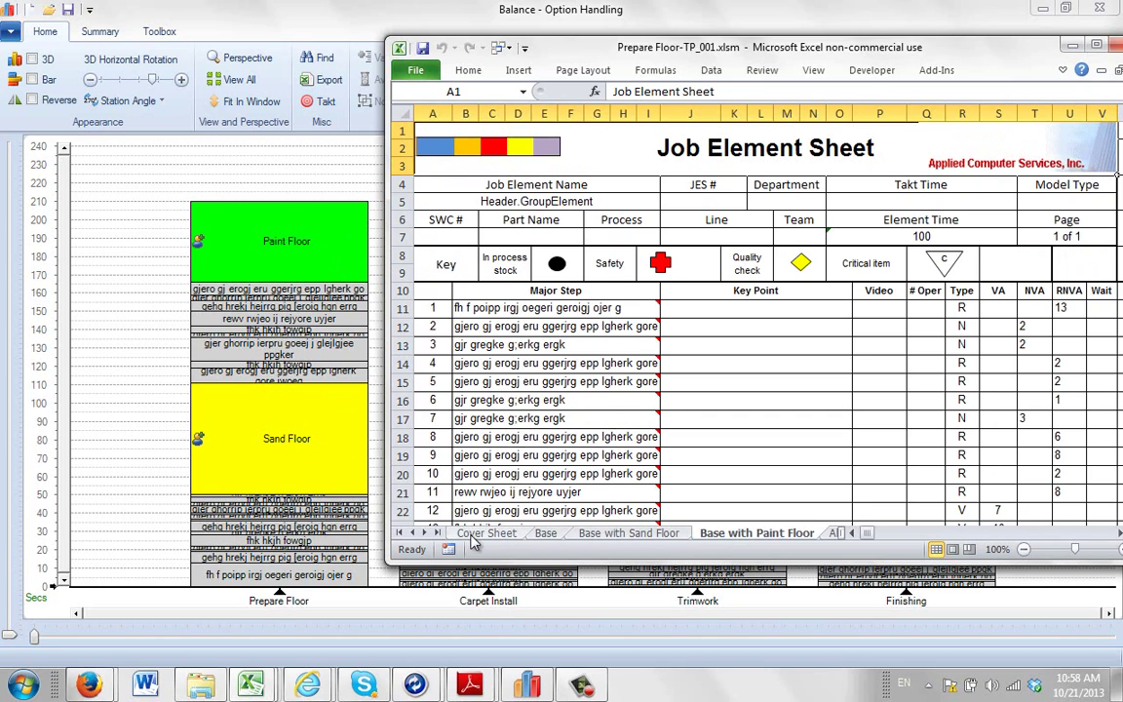
click(425, 534)
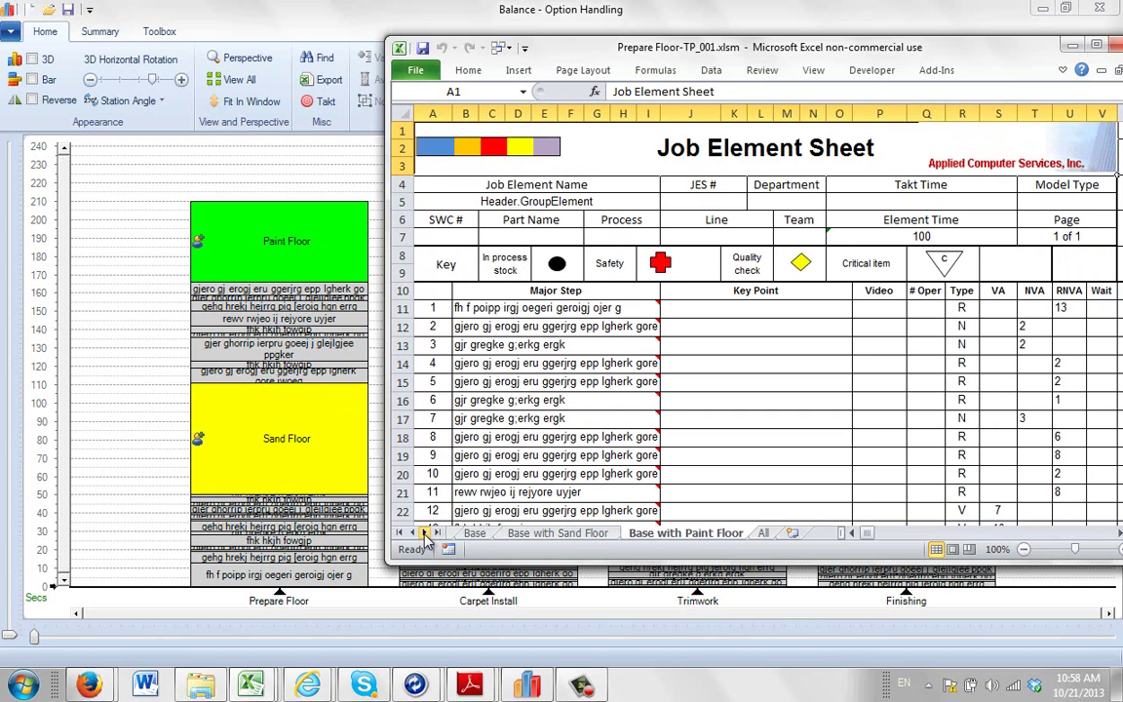
click(764, 535)
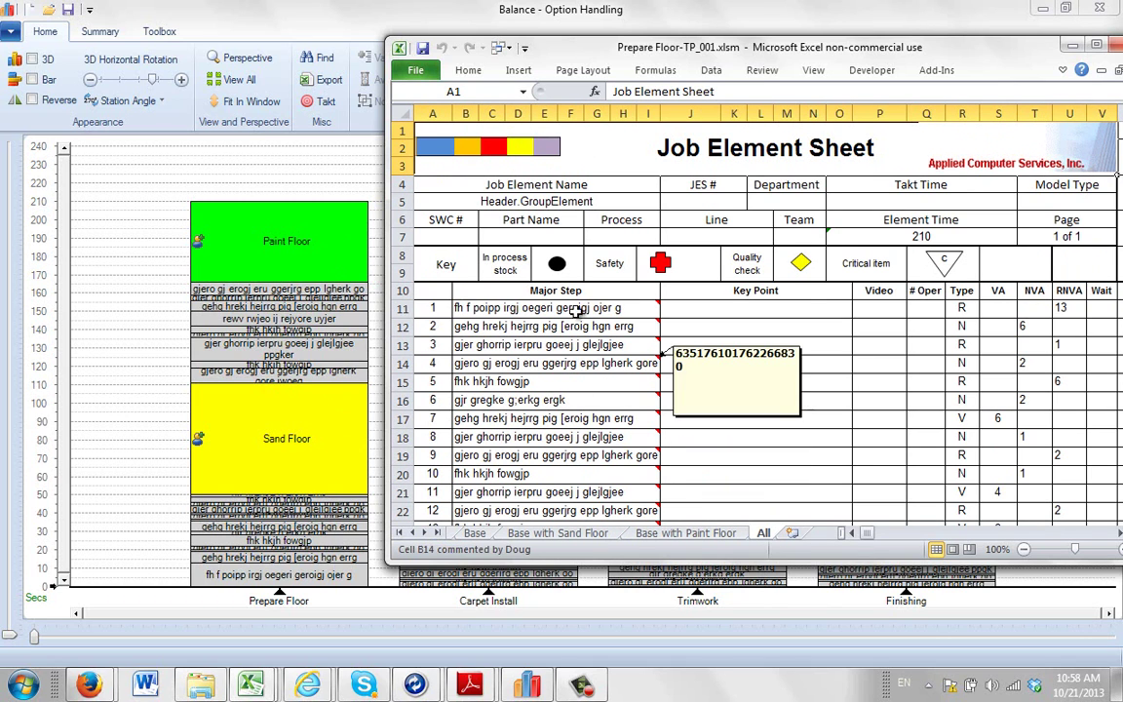
drag(571, 52, 572, 59)
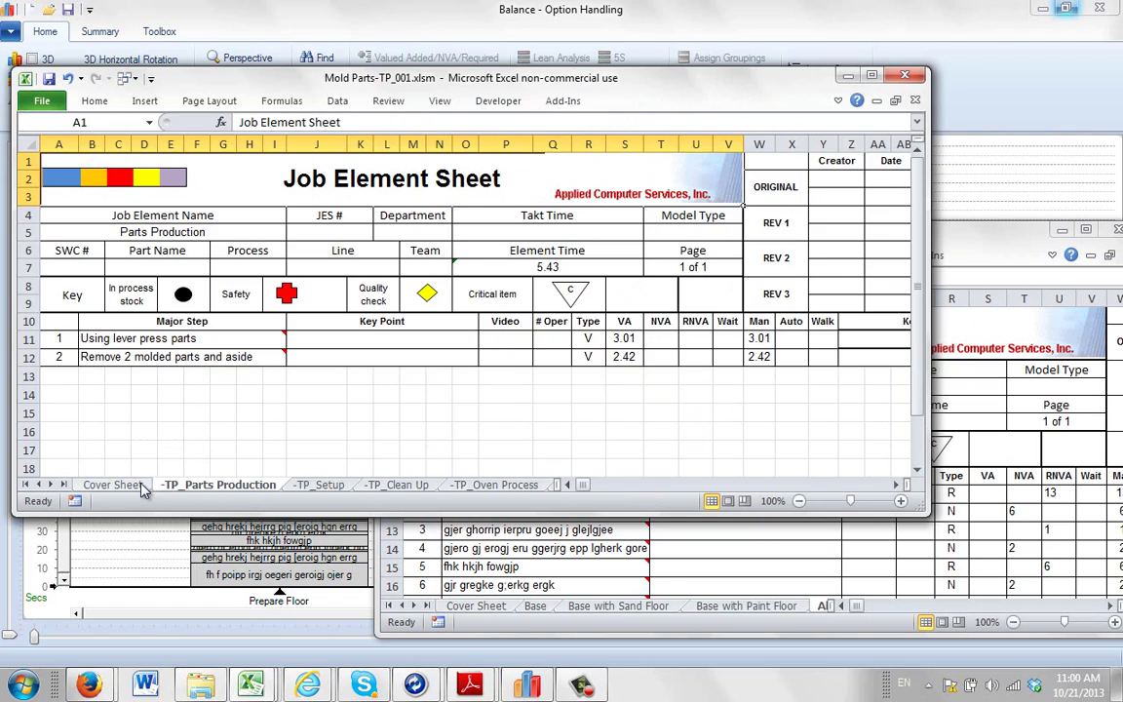
Open Mold Parts-TP_001.xlsm and view its Parts Production, Setup, Clean Up and Oven Process sheets.
click(122, 480)
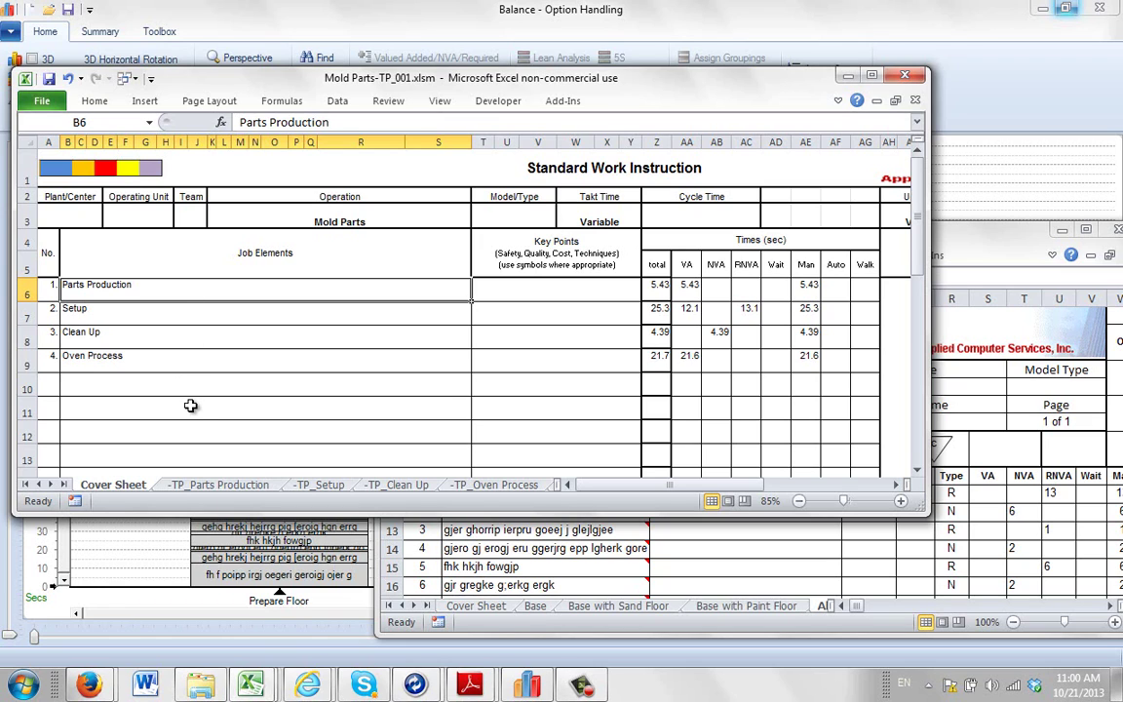
click(233, 491)
click(312, 490)
click(397, 484)
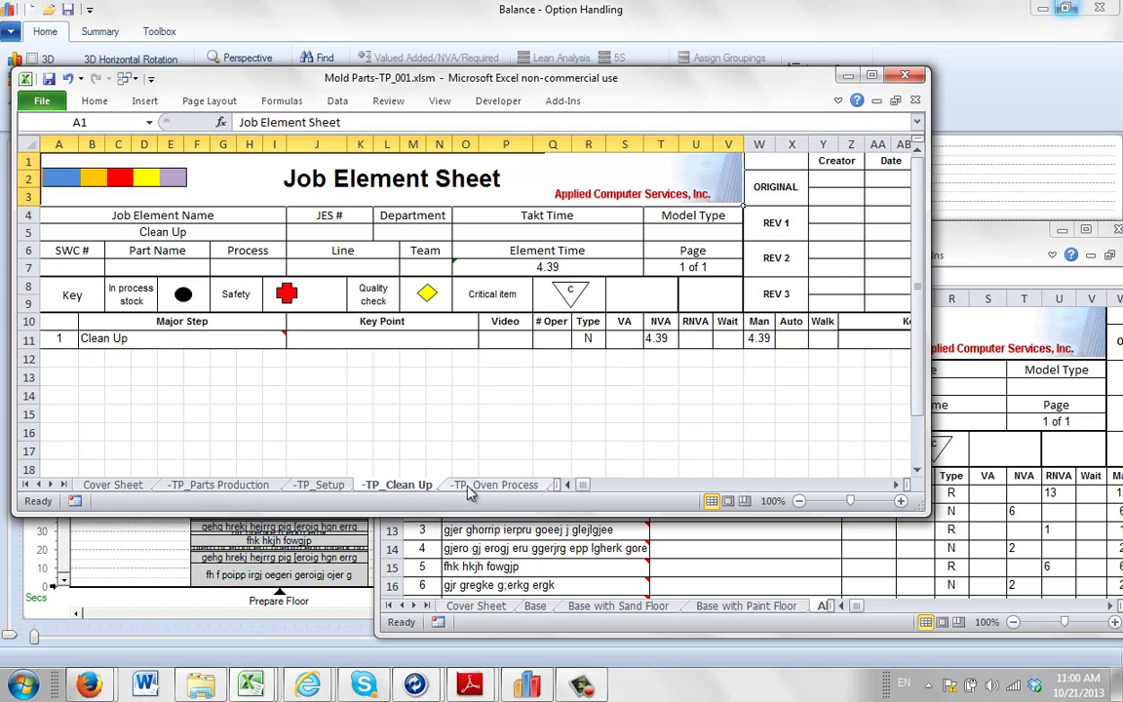
click(502, 484)
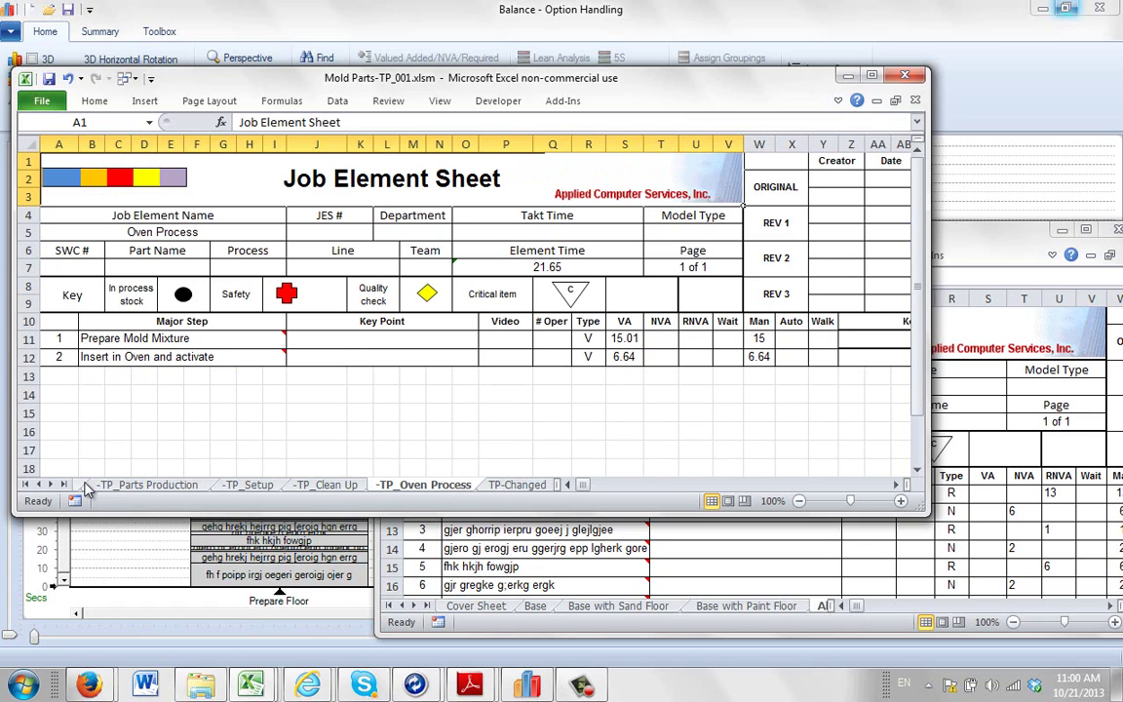
Check the TP-Changed sheet, step back to TP_Setup, then bring Prepare Floor to the front.
click(53, 485)
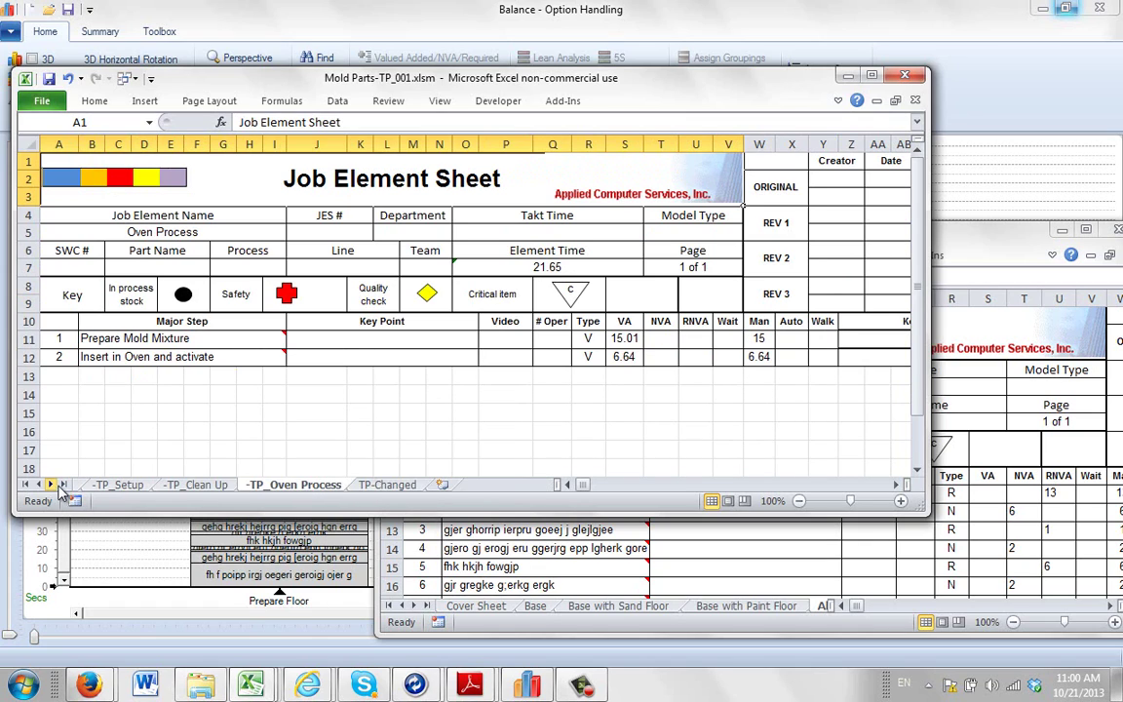
click(386, 484)
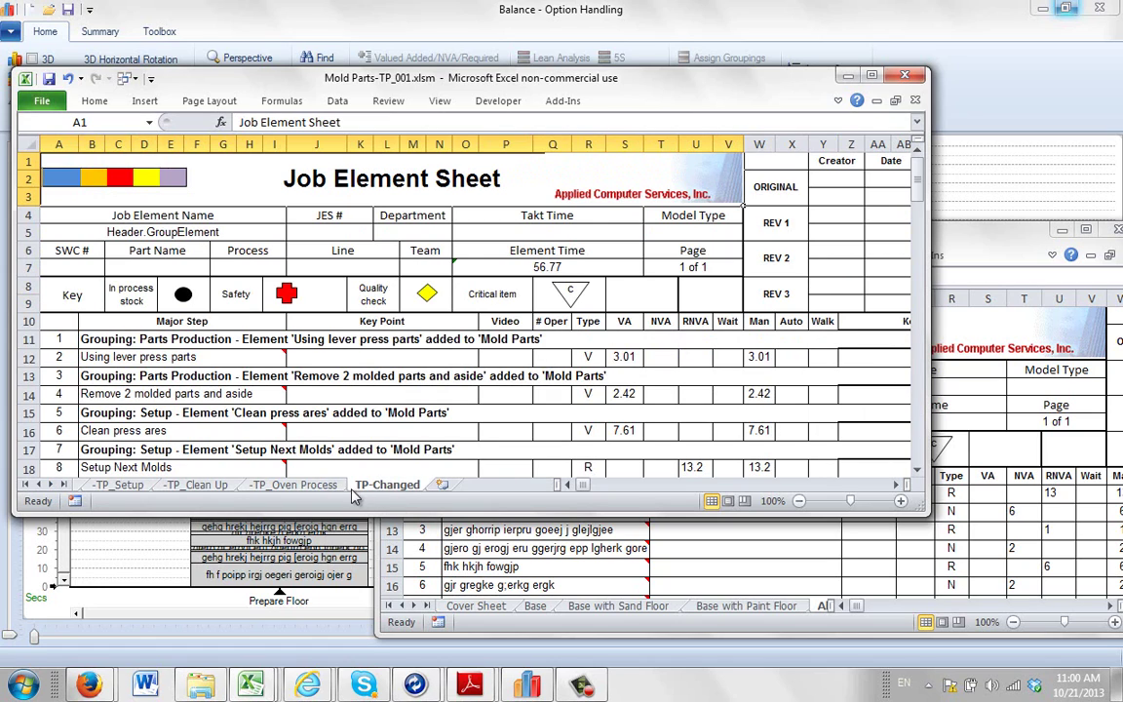
click(297, 486)
click(216, 486)
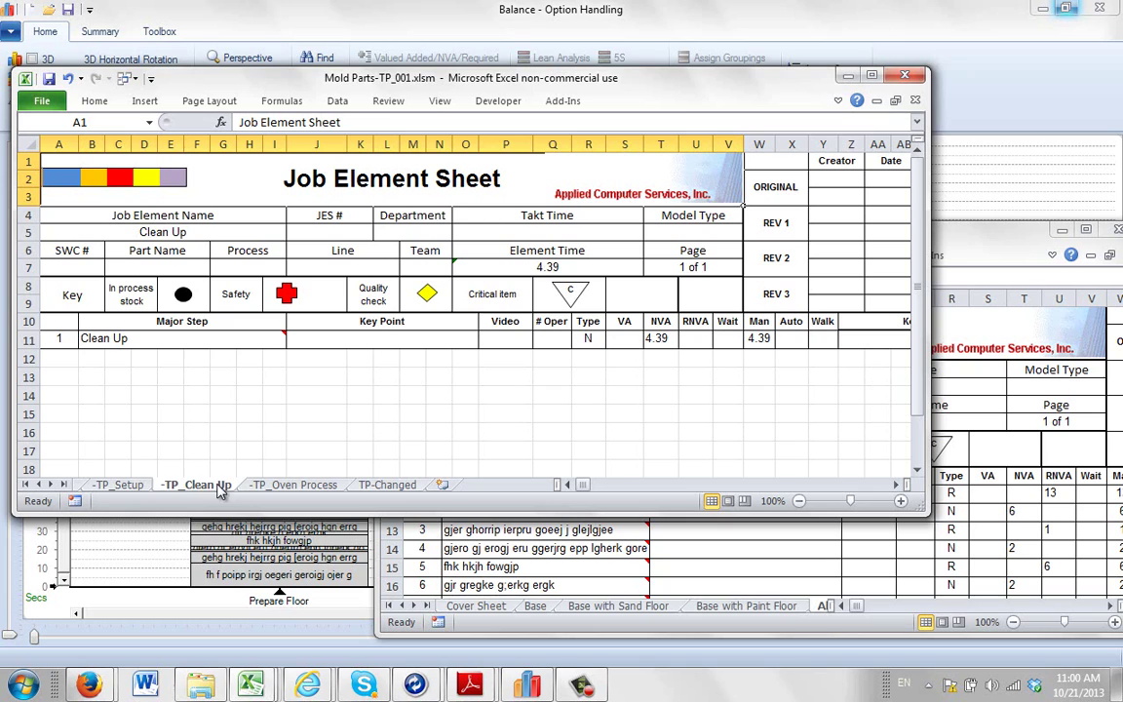
click(142, 485)
click(39, 485)
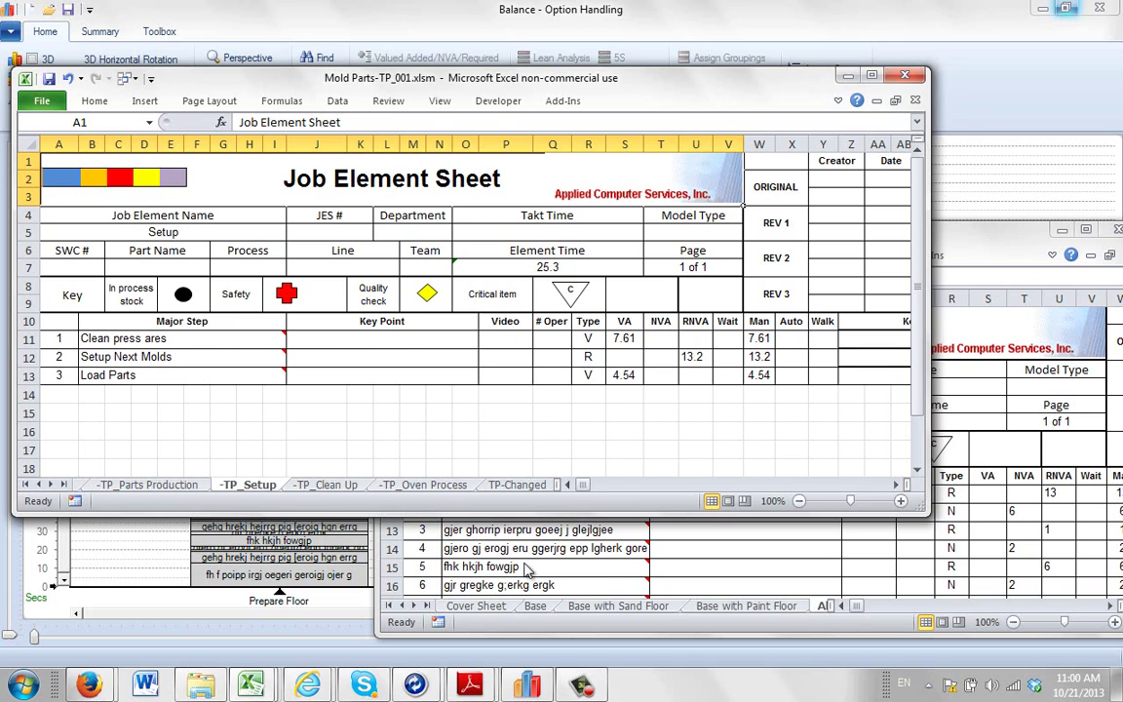
click(620, 573)
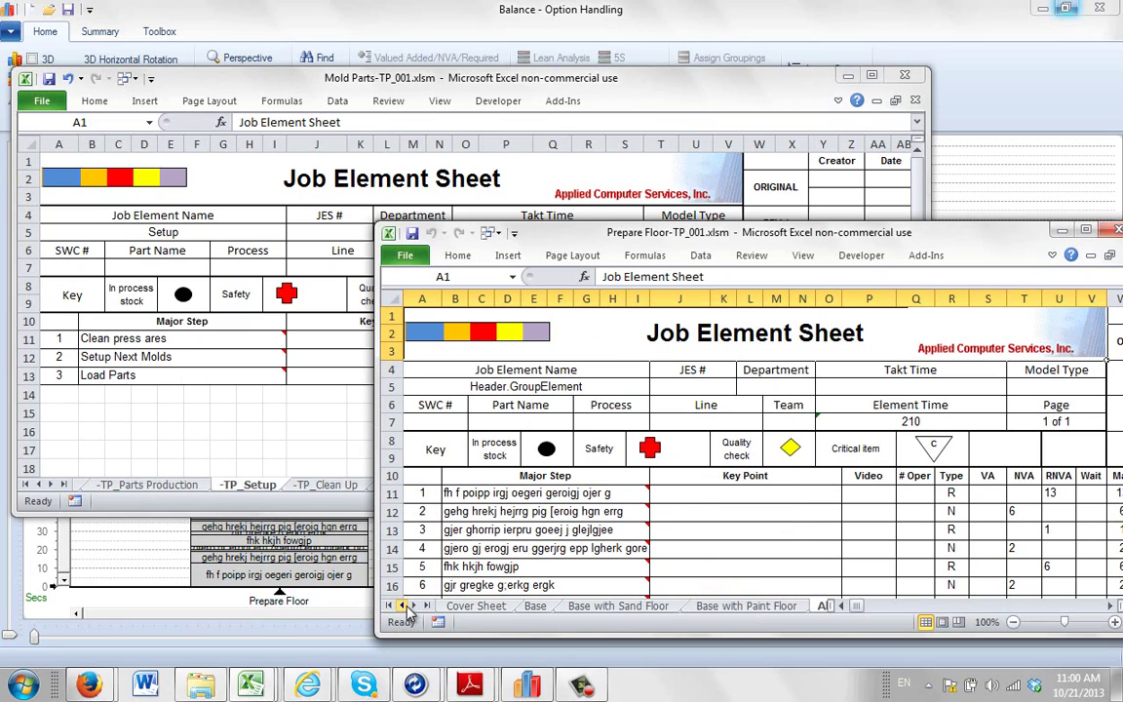
Compare the Base, Base with Sand Floor, Base with Paint Floor and All sheets.
click(535, 606)
click(614, 606)
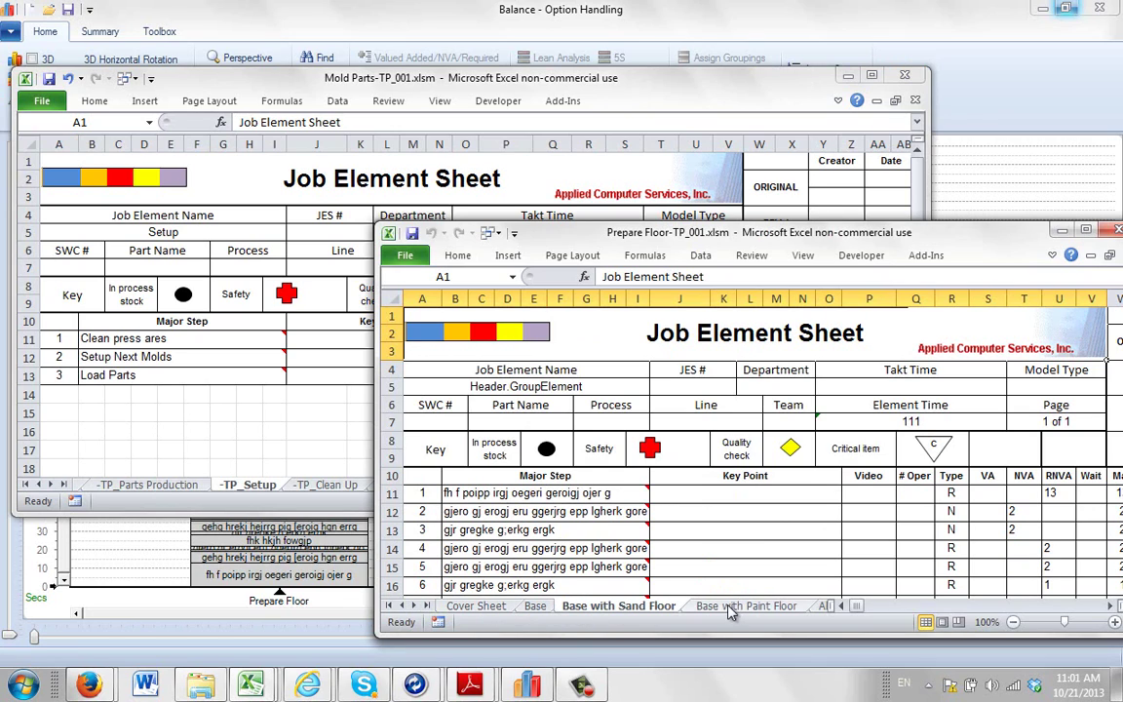
click(535, 606)
click(638, 607)
click(700, 606)
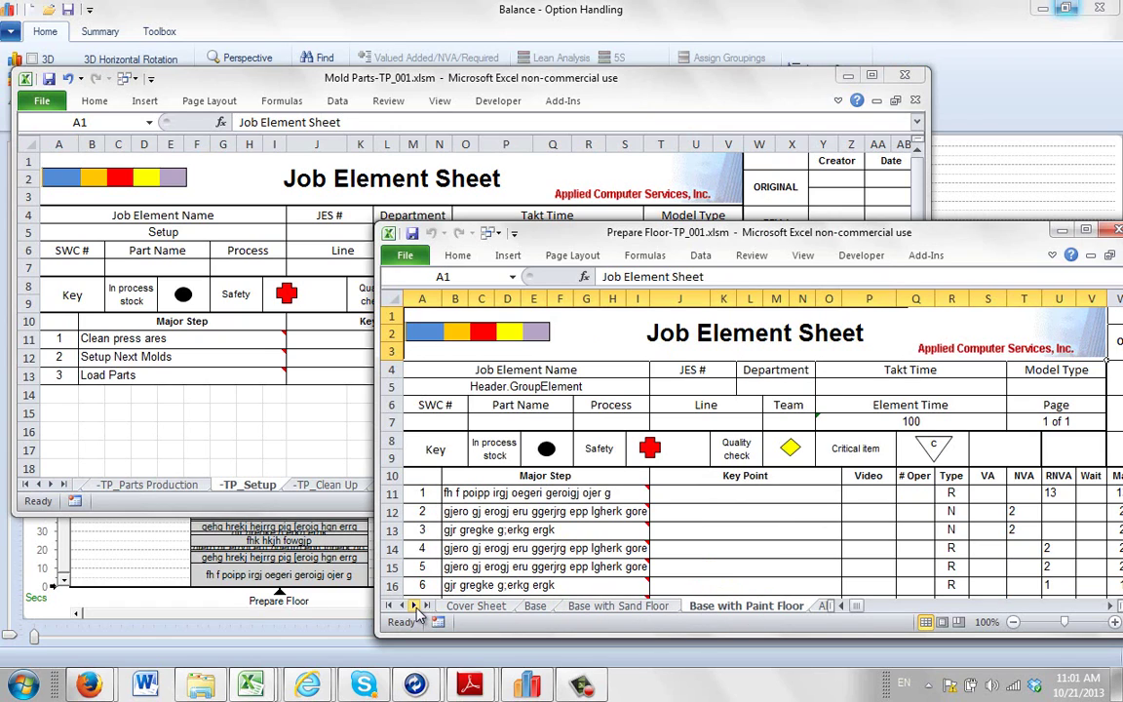
click(416, 606)
click(749, 607)
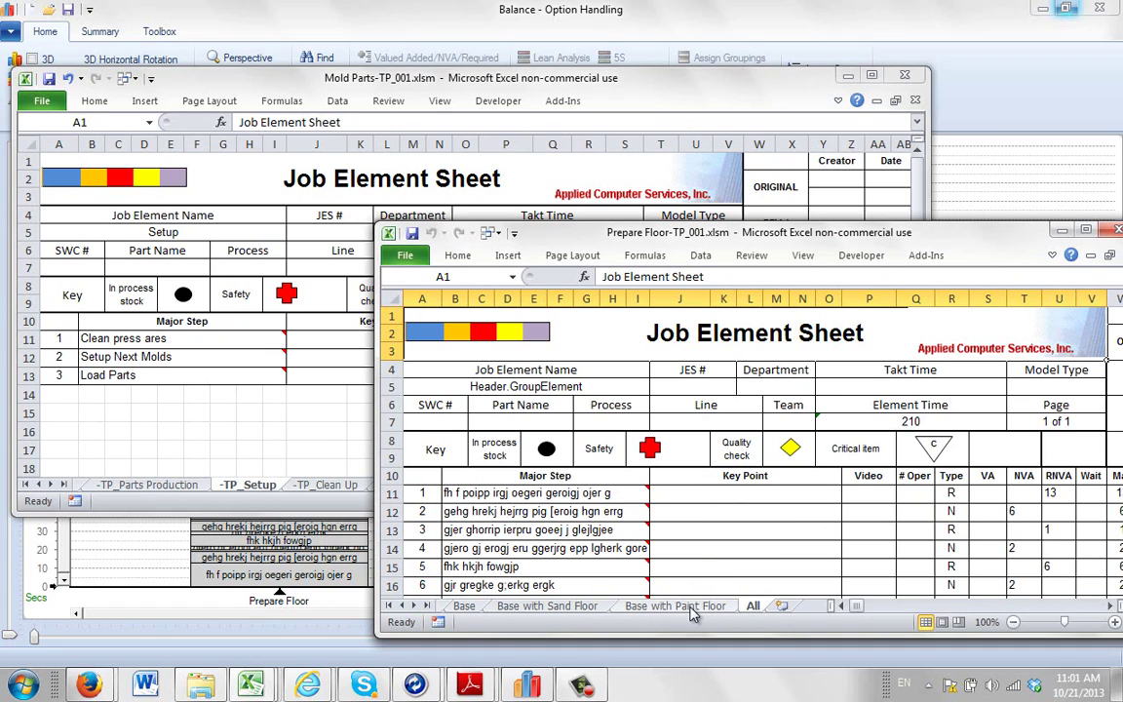
Return to the Base sheet (59), glance at Mold Parts, and bring Prepare Floor back in front.
click(688, 607)
click(575, 606)
click(465, 606)
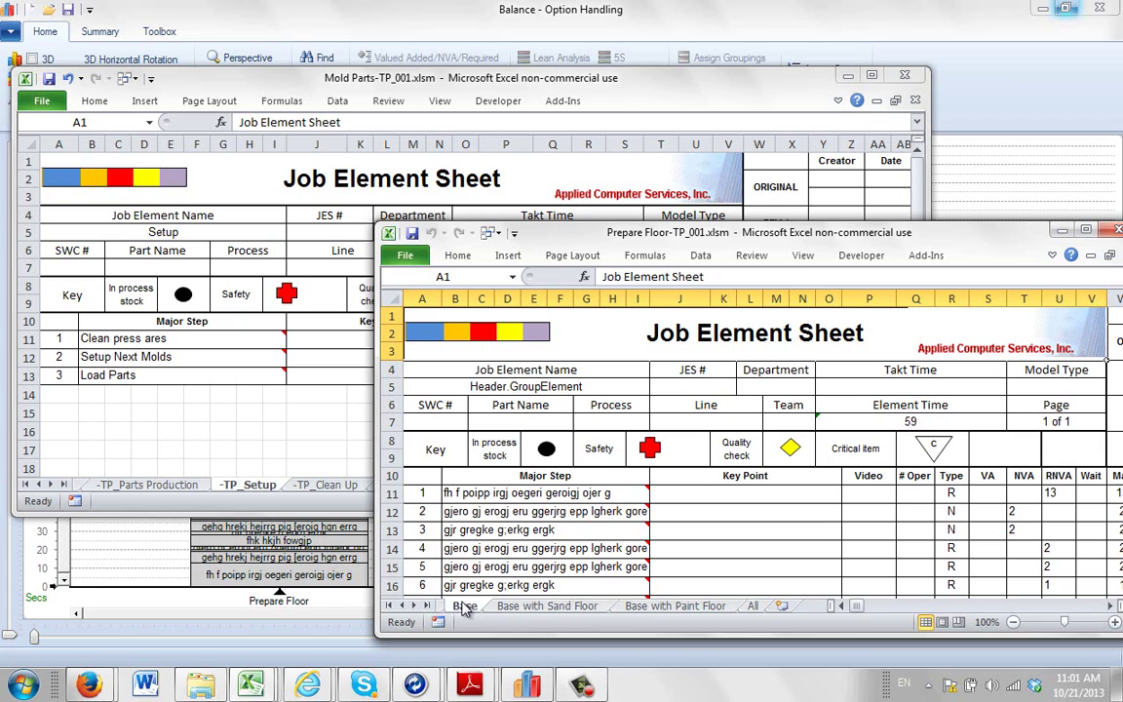
click(241, 453)
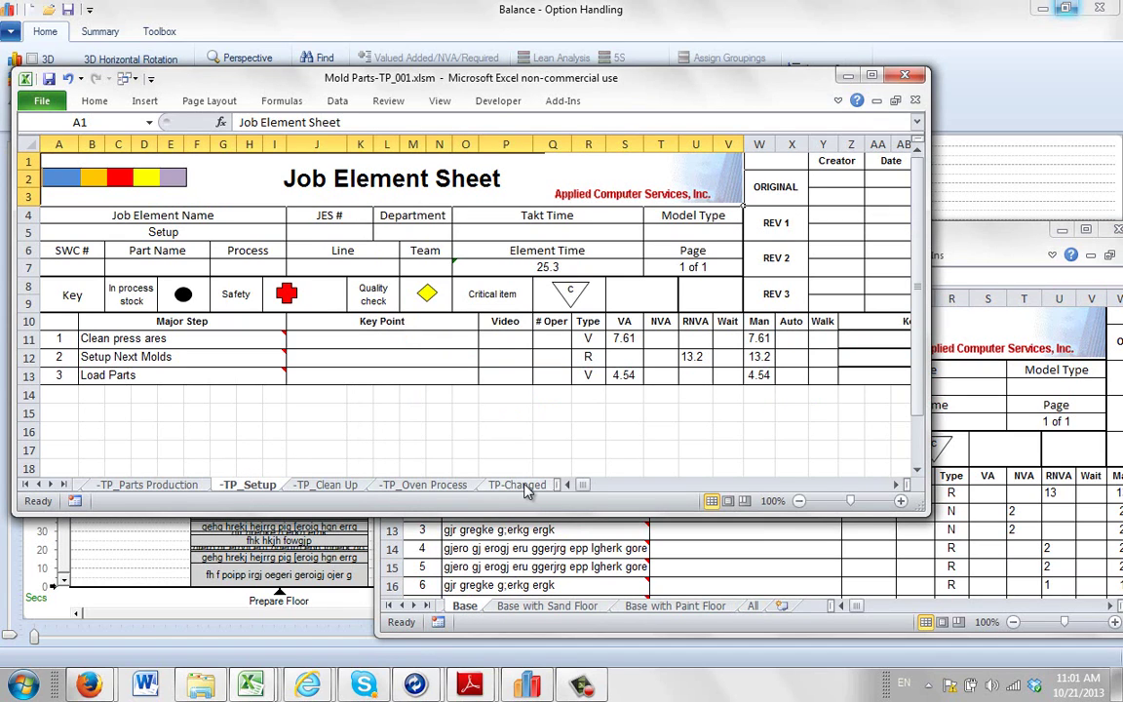
click(515, 534)
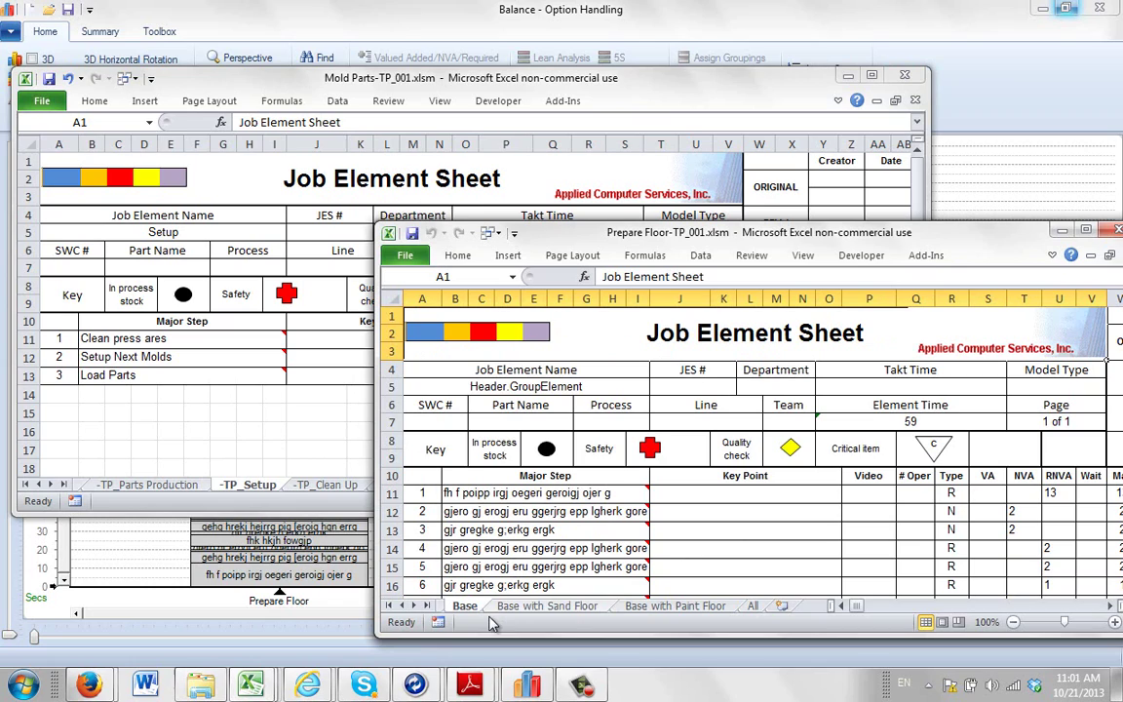
click(400, 606)
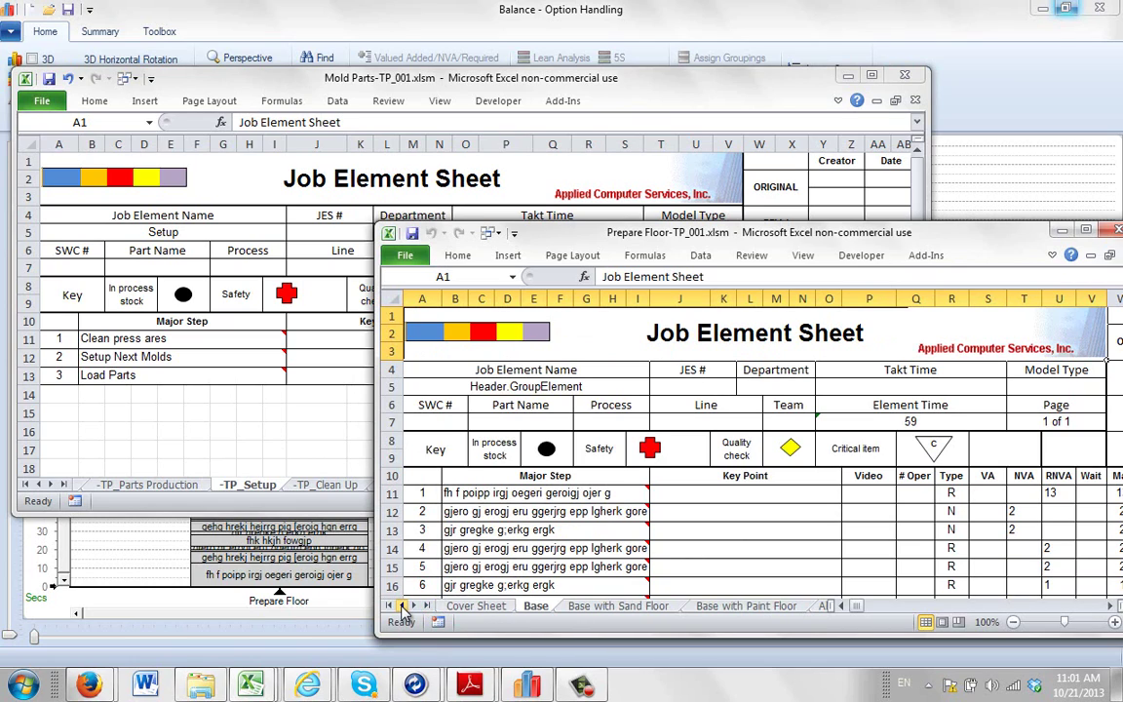